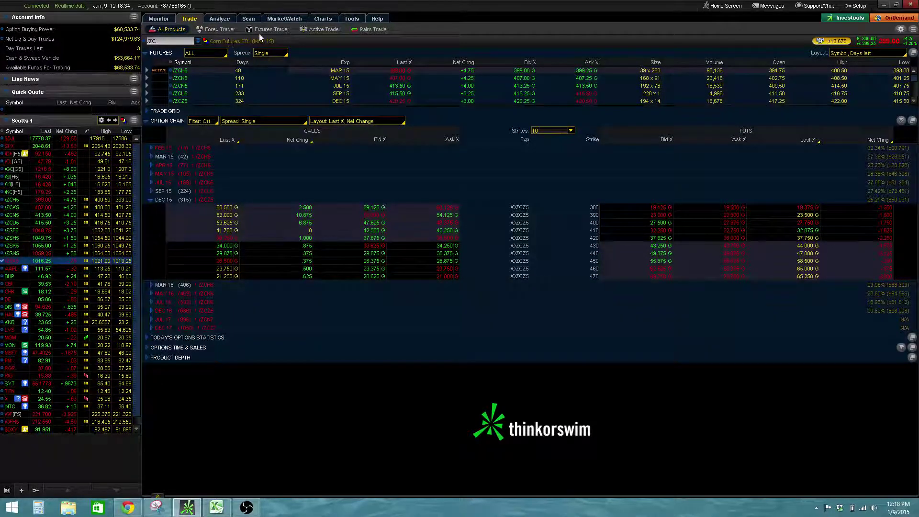
Step: Pick the /ZC corn futures and re-expand December 2015 options to list strikes 380–470
left_click(180, 42)
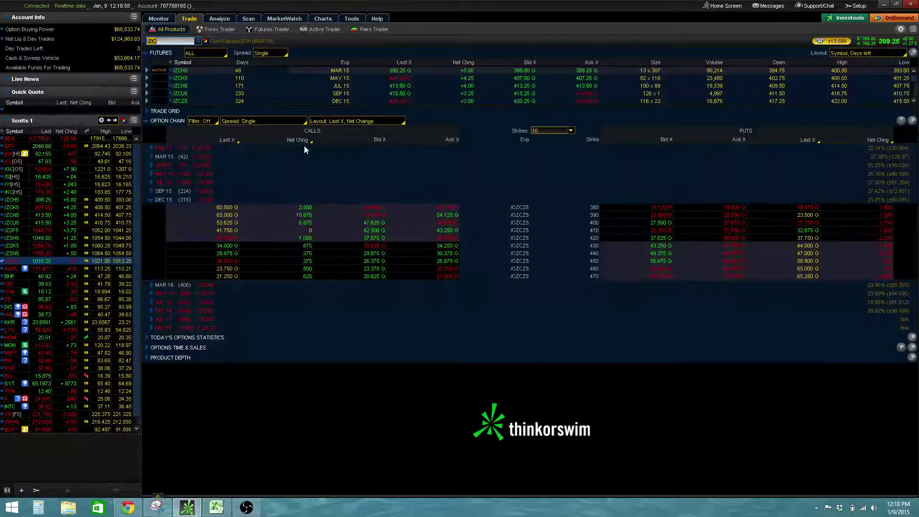
left_click(150, 200)
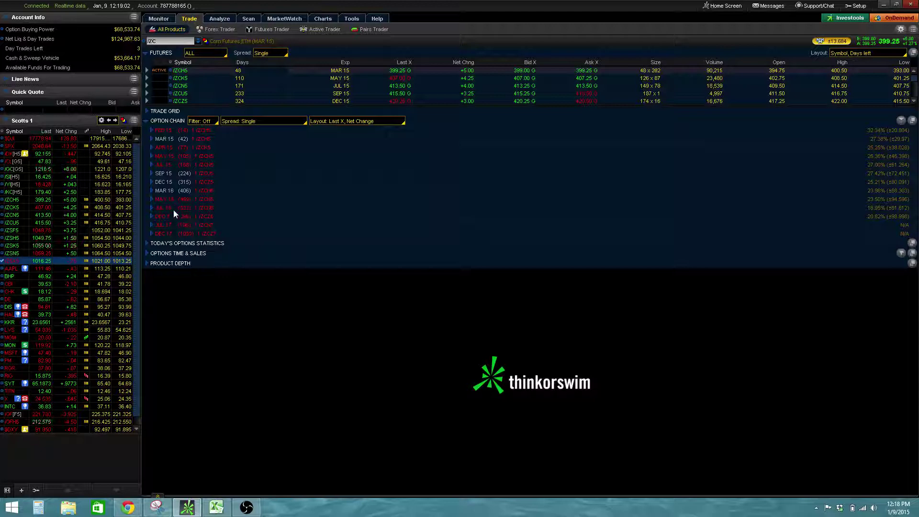
left_click(152, 182)
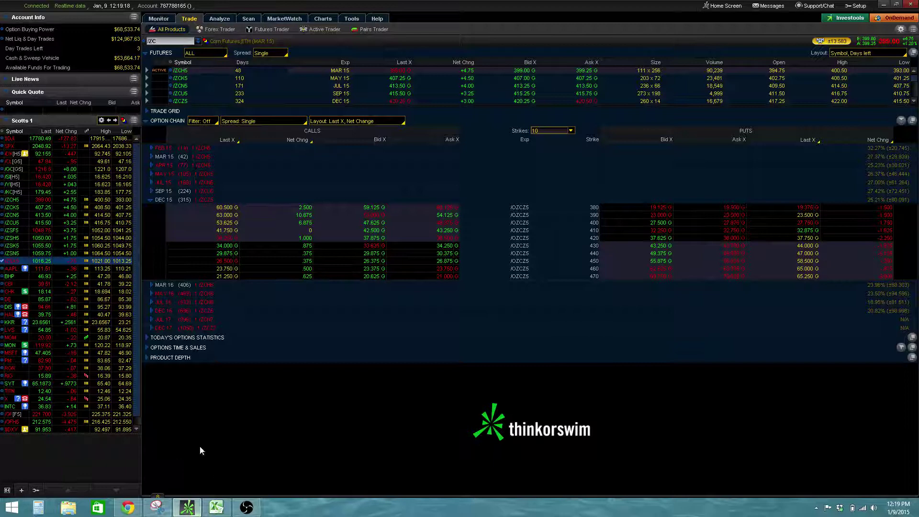
Step: Scroll the Snipping Tool capture of the corn option chain to its call prices, then return to Excel
left_click(158, 506)
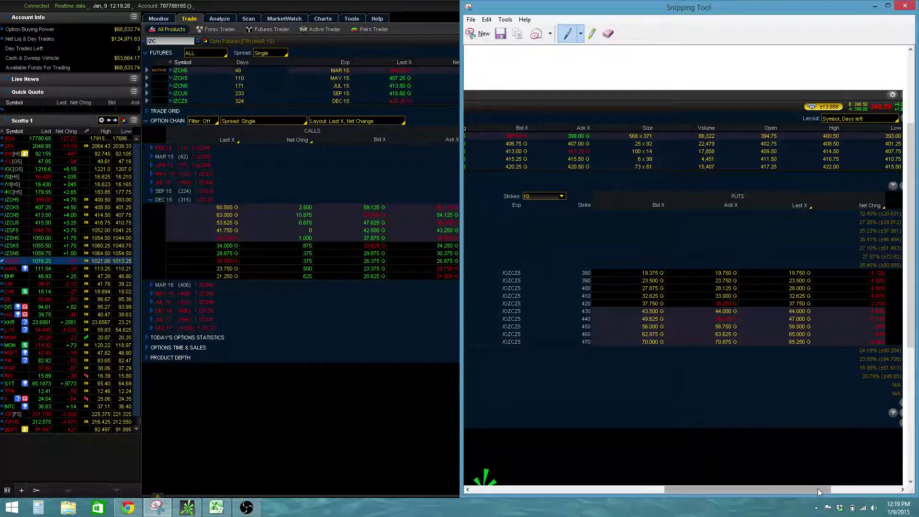
left_click_drag(817, 488, 693, 489)
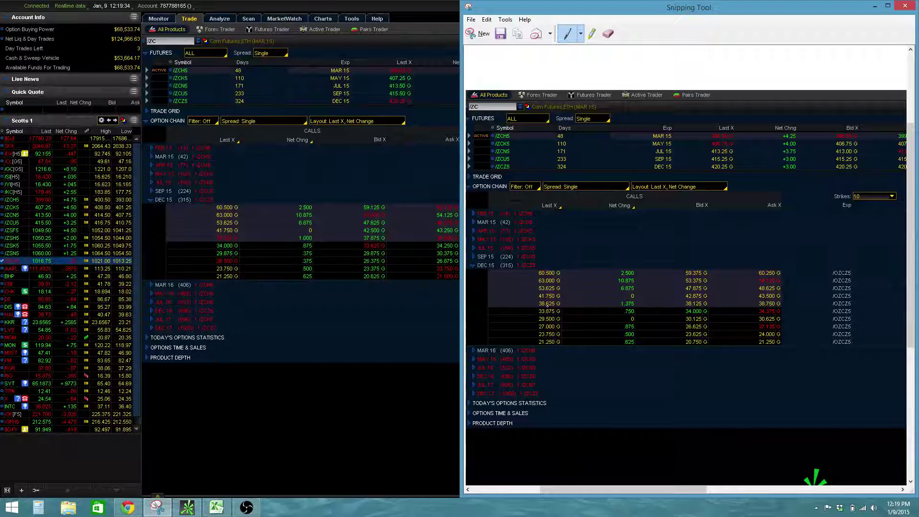
left_click(217, 507)
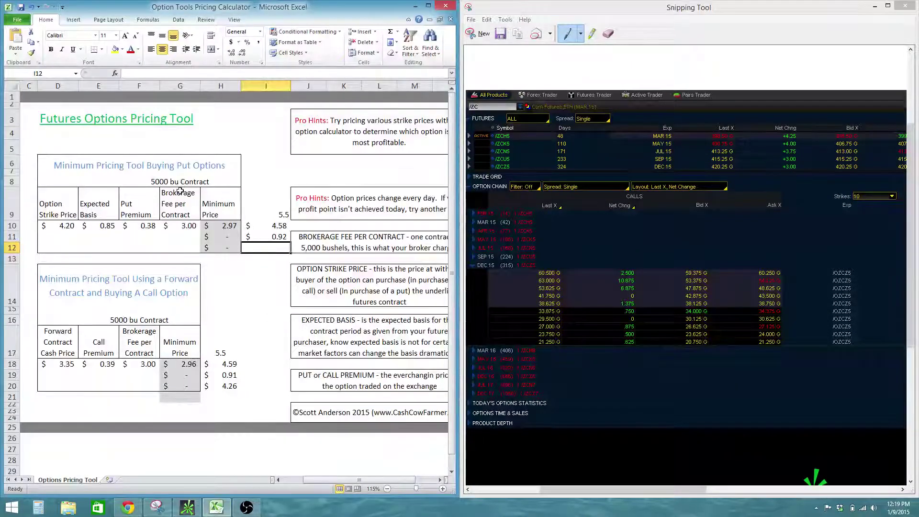
Step: Clear the forward row's cash price, call premium and fee (D18:F18), then switch to the grain prices page
left_click_drag(385, 480, 380, 480)
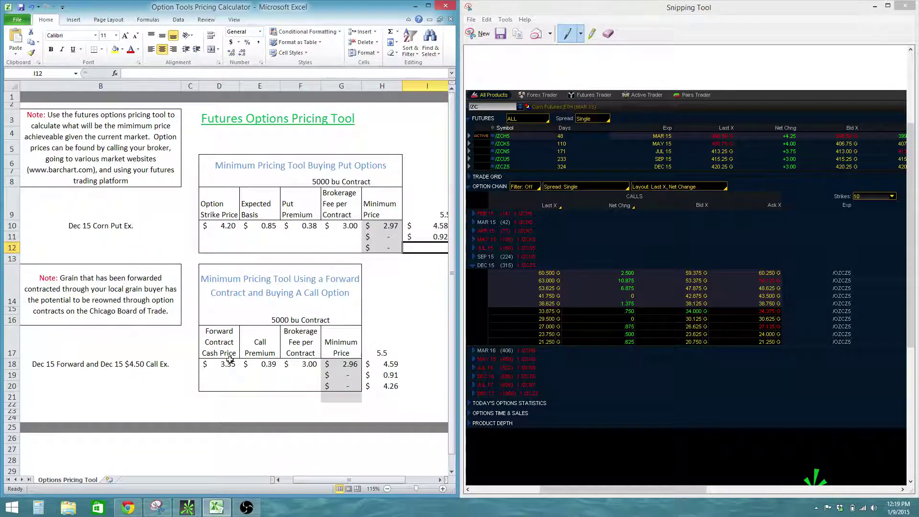
left_click_drag(230, 360, 297, 369)
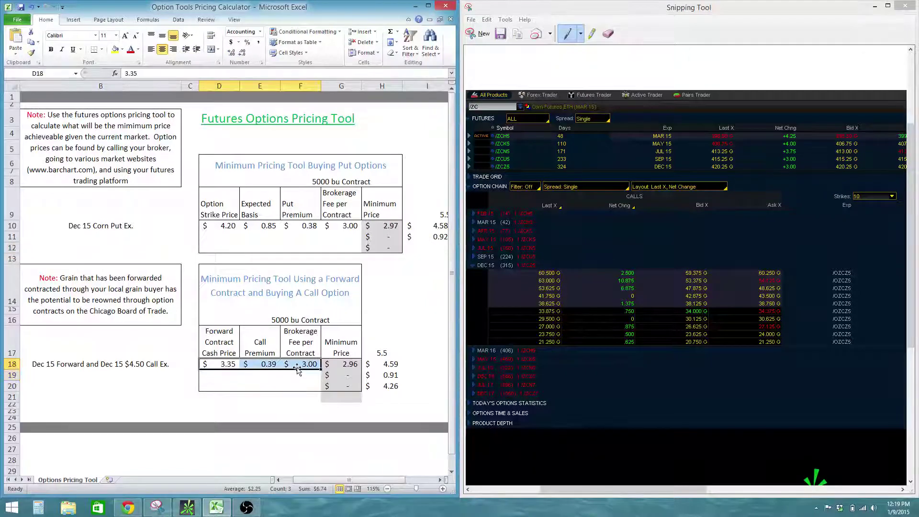
key("Delete")
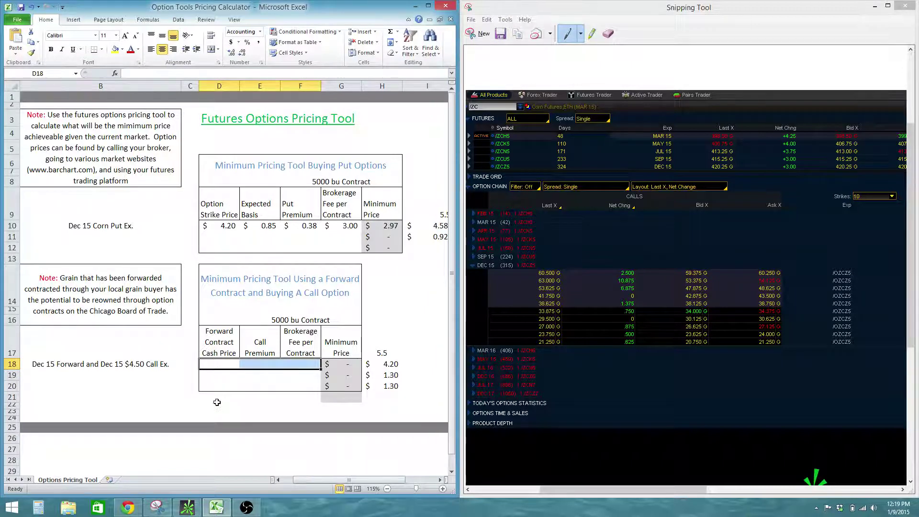
key("alt+Tab")
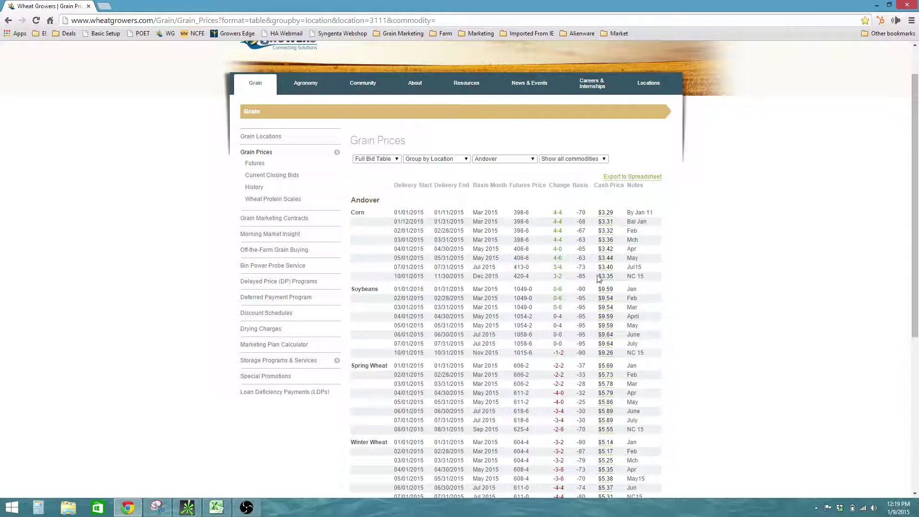
Step: Highlight the Dec 2015 corn $3.35 cash bid on the Wheat Growers grain prices table
left_click_drag(651, 282, 567, 288)
left_click(591, 280)
Step: Enter 3.35 as the forward contract cash price in cell D18
left_click(217, 507)
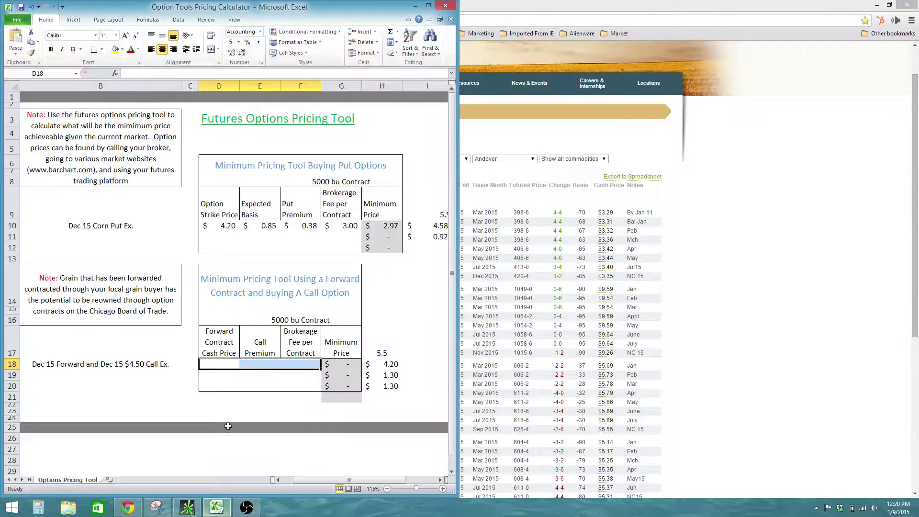
left_click(225, 363)
type("3.35")
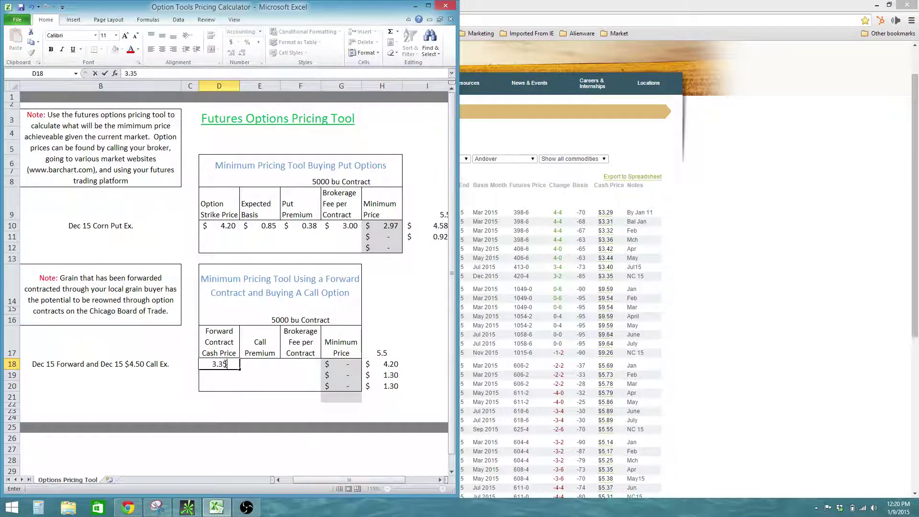
key("Tab")
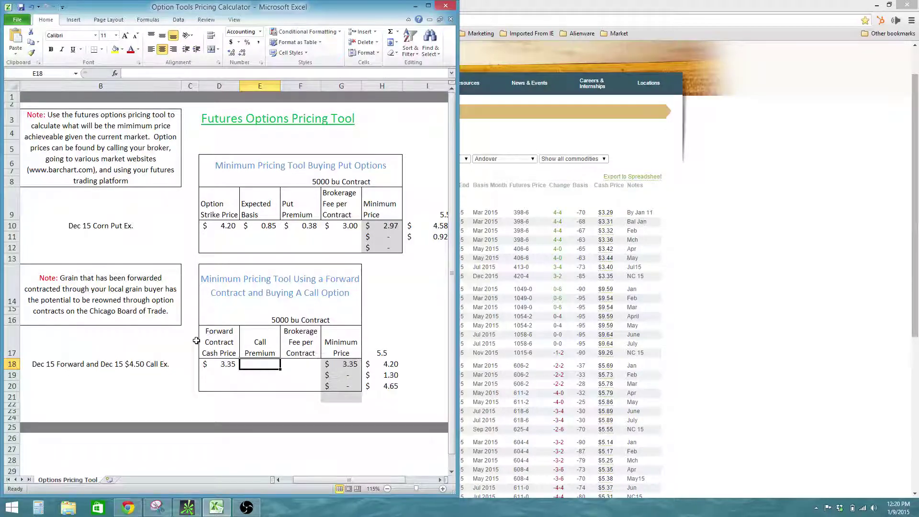
Step: Enter the .38625 call premium in E18 and a brokerage fee of 3 in F18
left_click(162, 508)
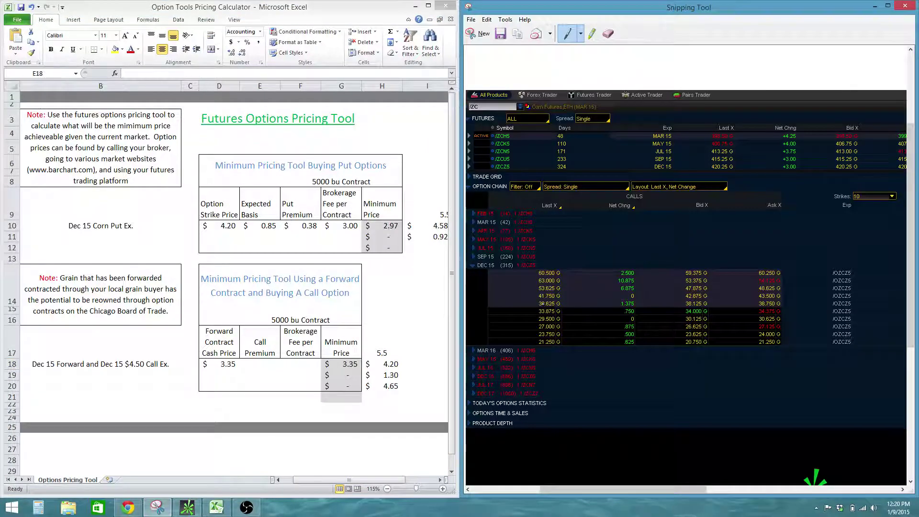
left_click(265, 363)
type(".38")
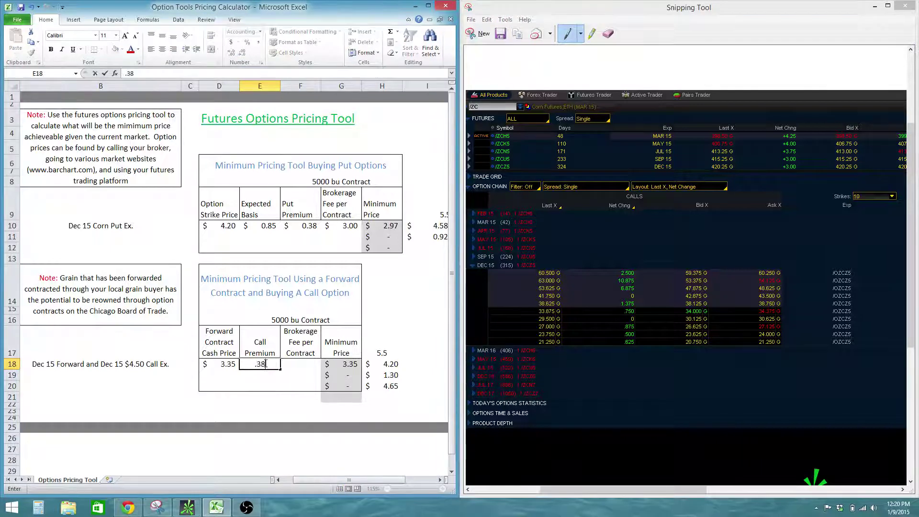
type("6")
type("25")
key("Tab")
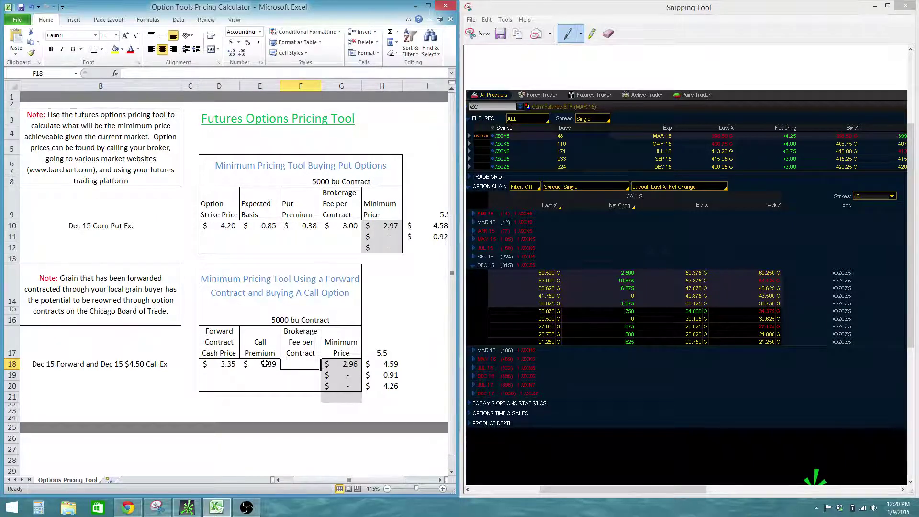
type("3")
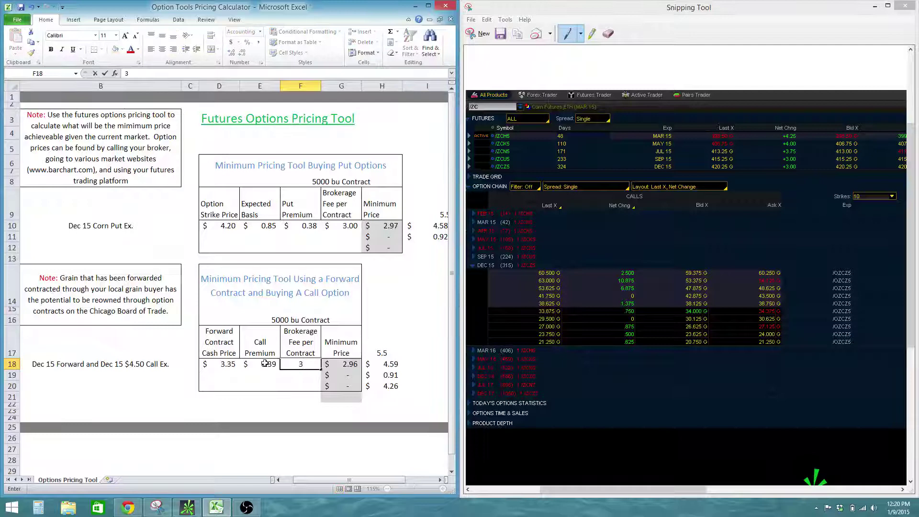
key("Return")
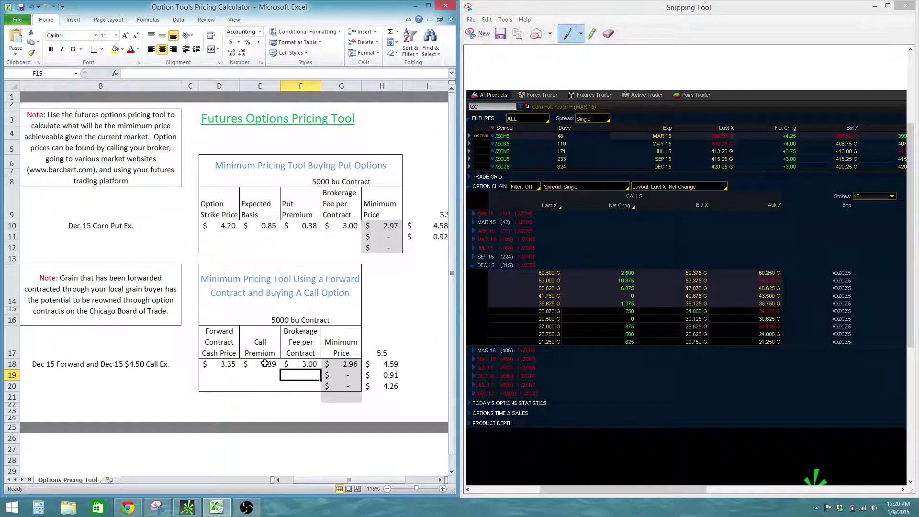
key("Right")
key("Up")
key("Right")
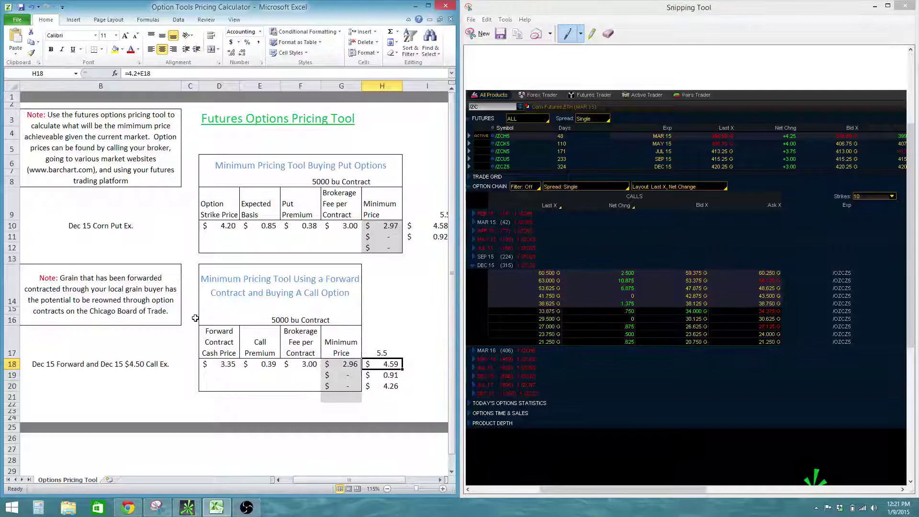
key("Up")
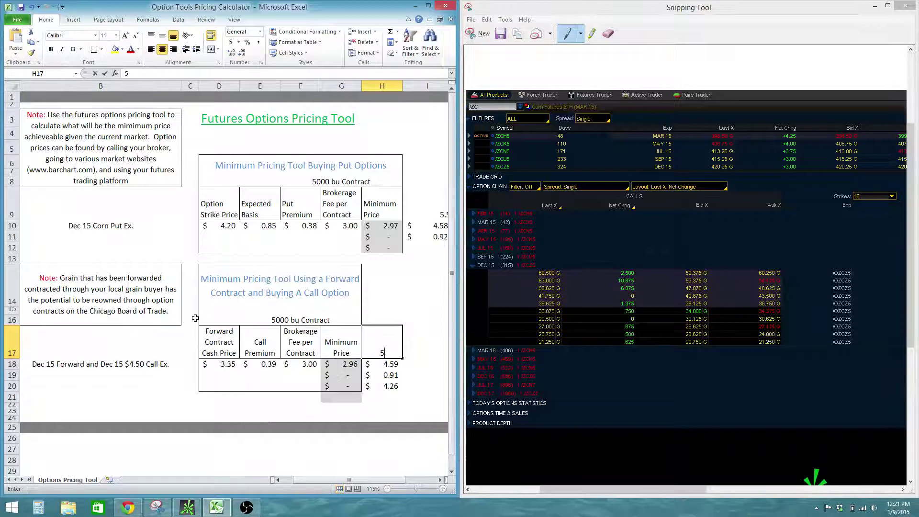
type("5.5")
key("Return")
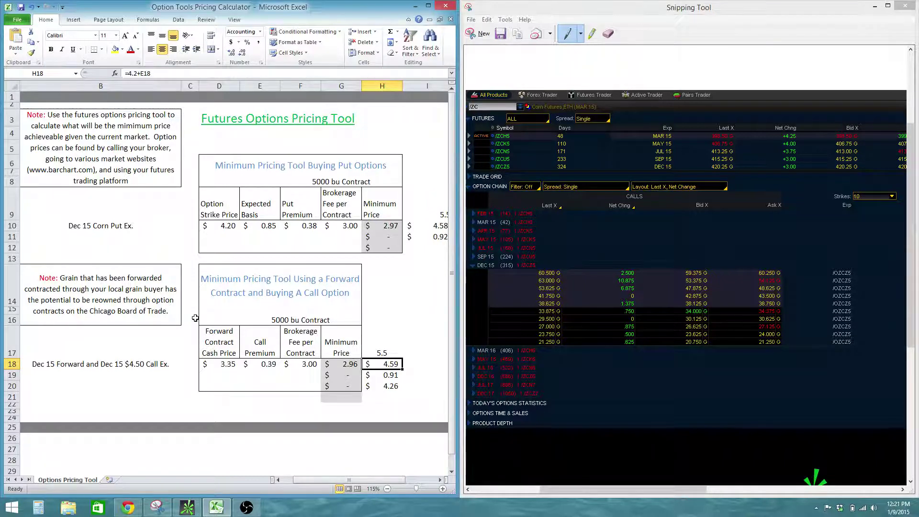
Step: Set H18 to the 4.20 strike plus the E18 call premium
type("=")
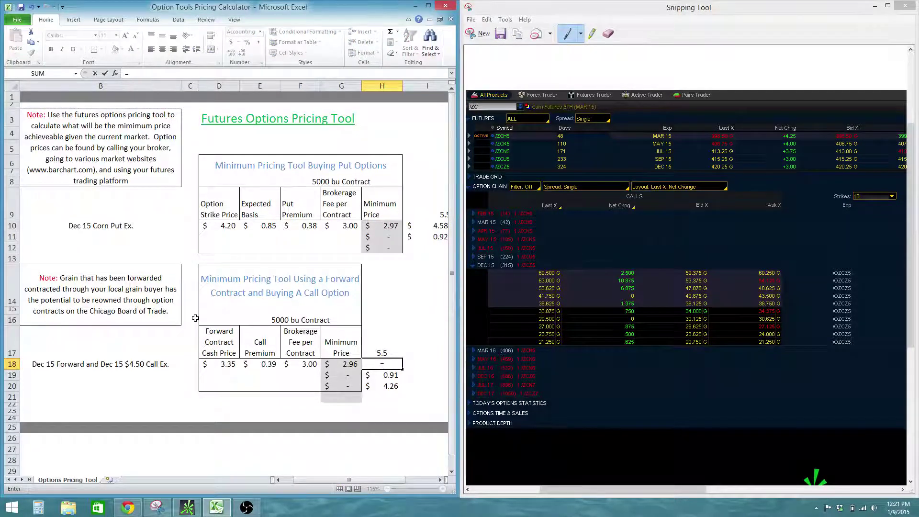
type("4.20")
type("+")
key("Left")
key("Left")
key("Left")
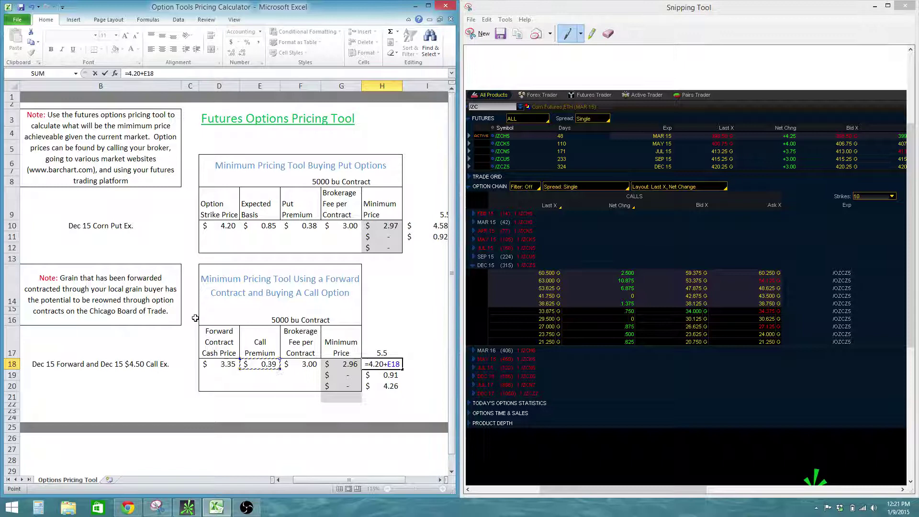
key("Return")
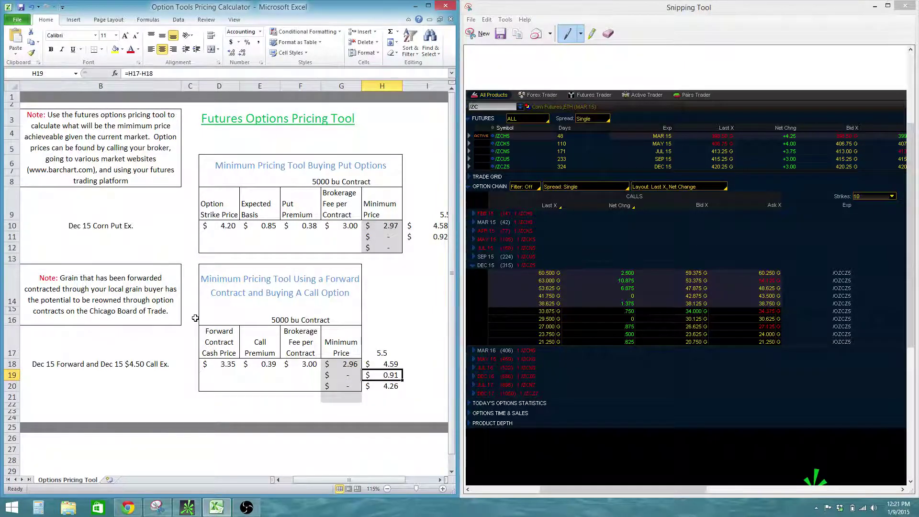
key("Up")
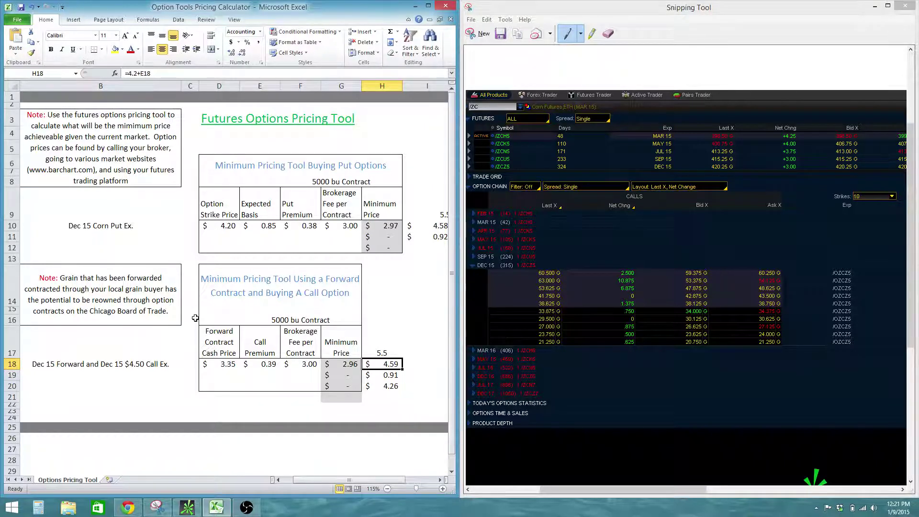
Step: Set H19 to =H17-H18, giving a 0.91 difference from the 5.5 target
key("Down")
type("=")
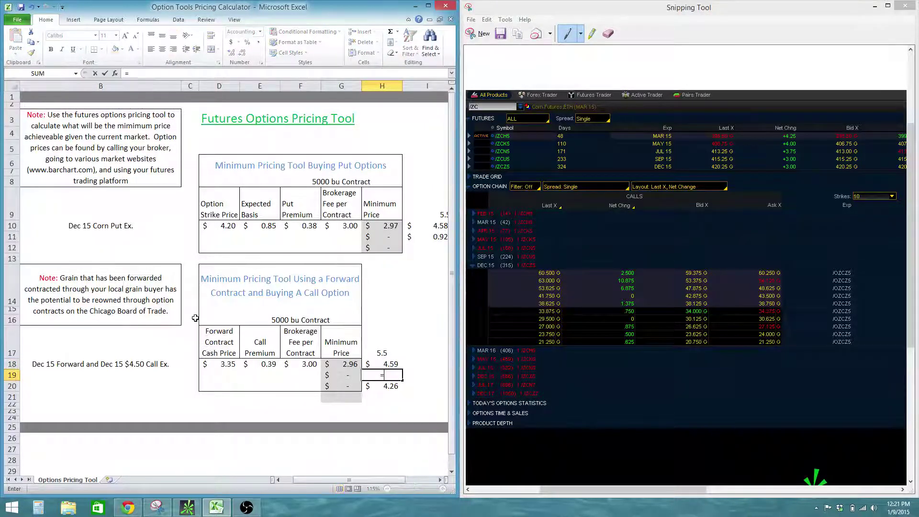
key("Up")
key("Up")
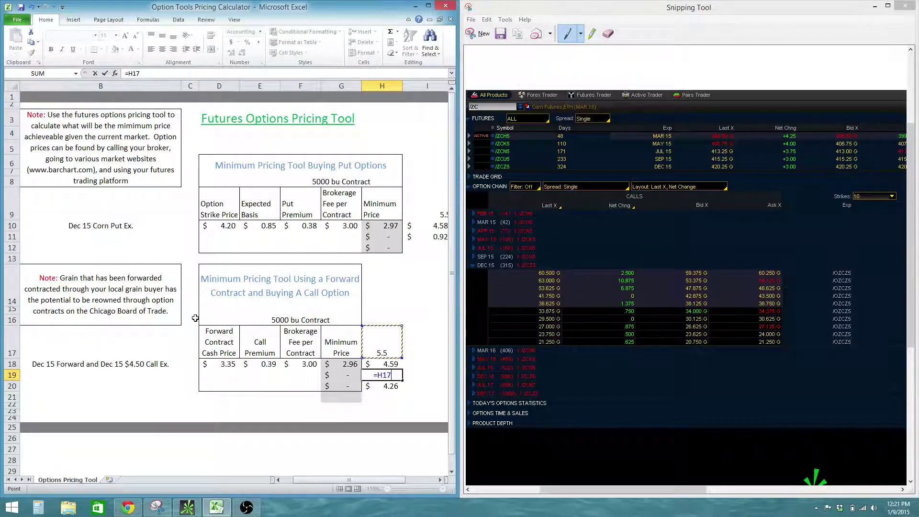
type("-")
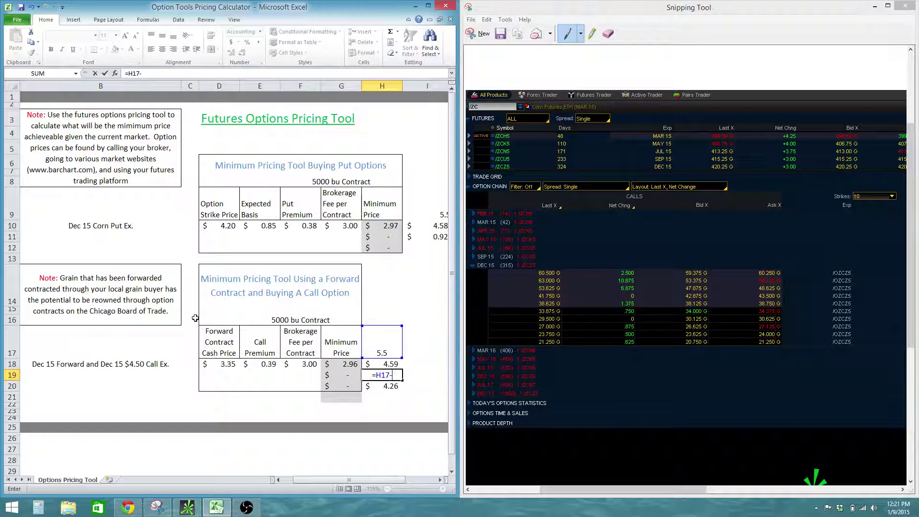
key("Up")
key("Return")
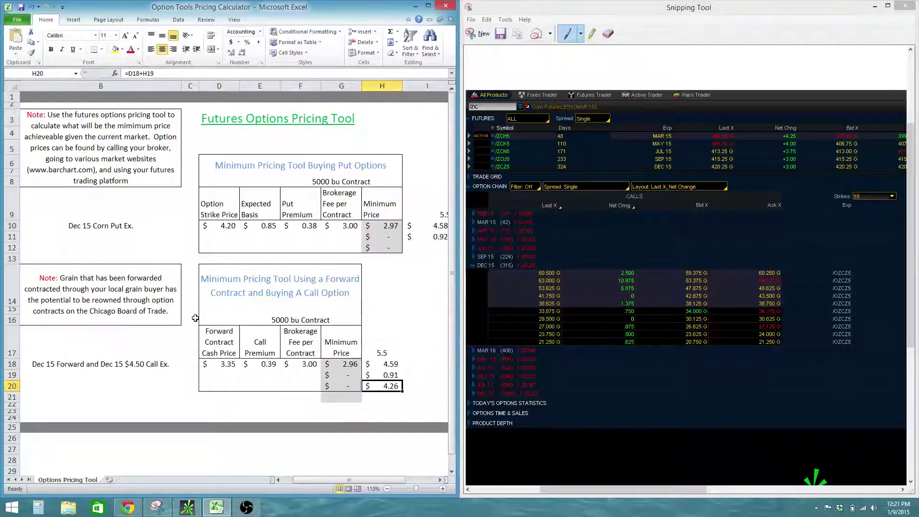
key("Up")
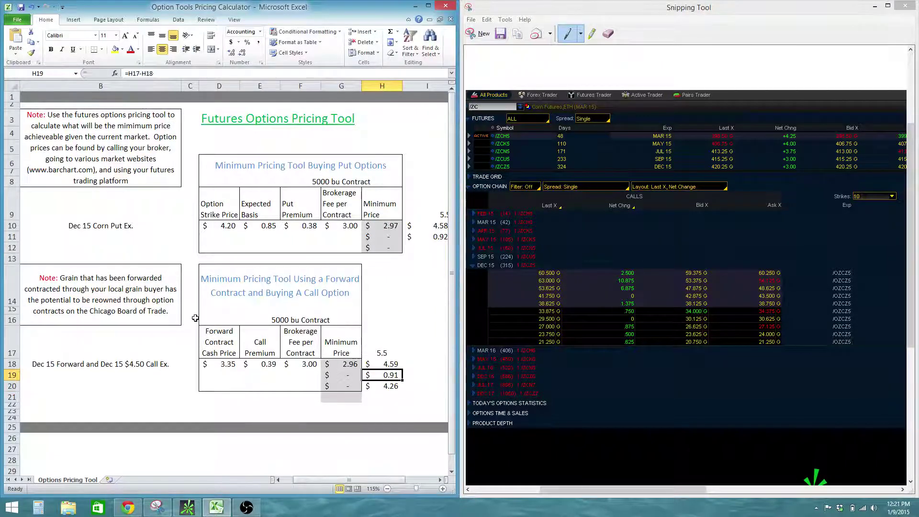
Step: Set H20 to =D18+H19, giving a combined price of 4.26
key("Down")
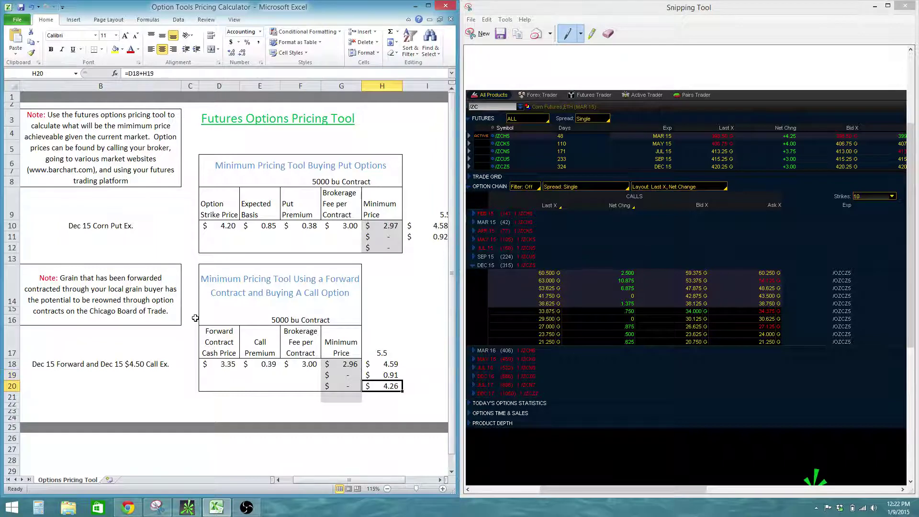
type("=")
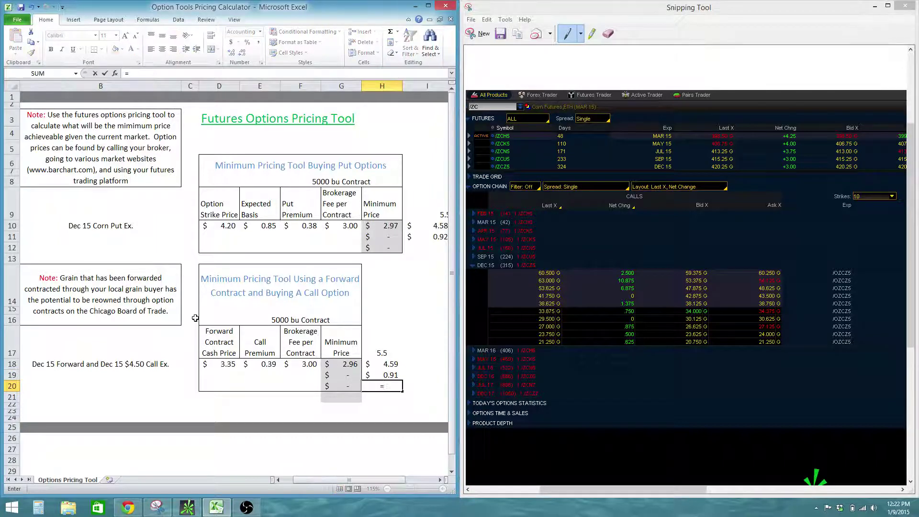
key("Left")
key("Left")
key("Left")
key("Left")
key("Up")
key("Up")
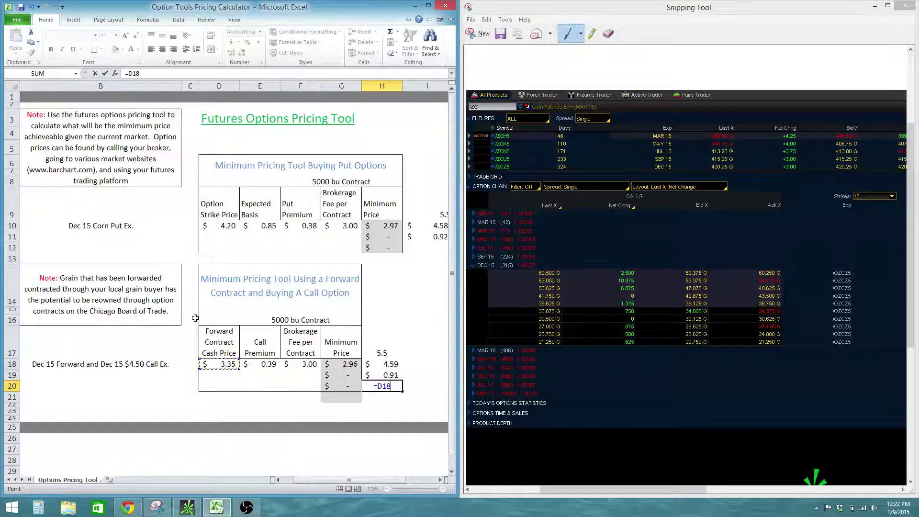
type("+")
key("Up")
key("Return")
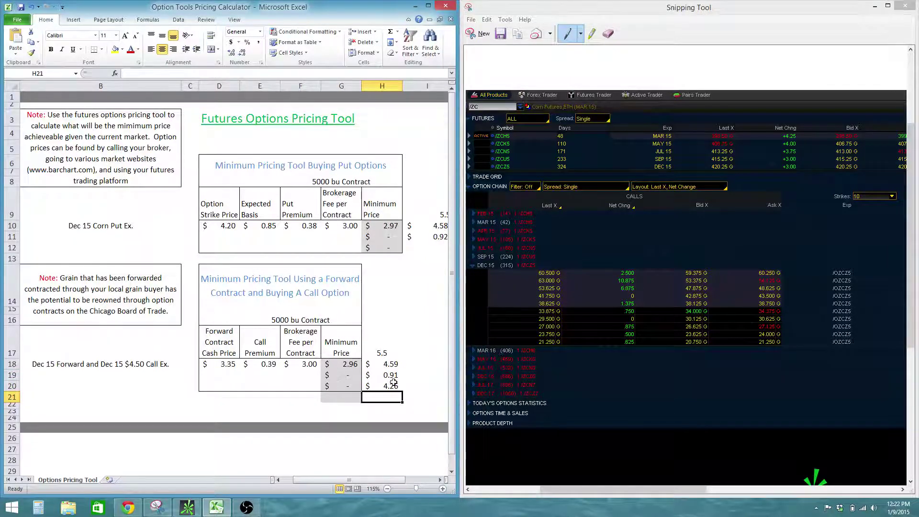
Step: Change the H17 scenario price to 7, recalculating results to 2.41 and 5.76
left_click(388, 347)
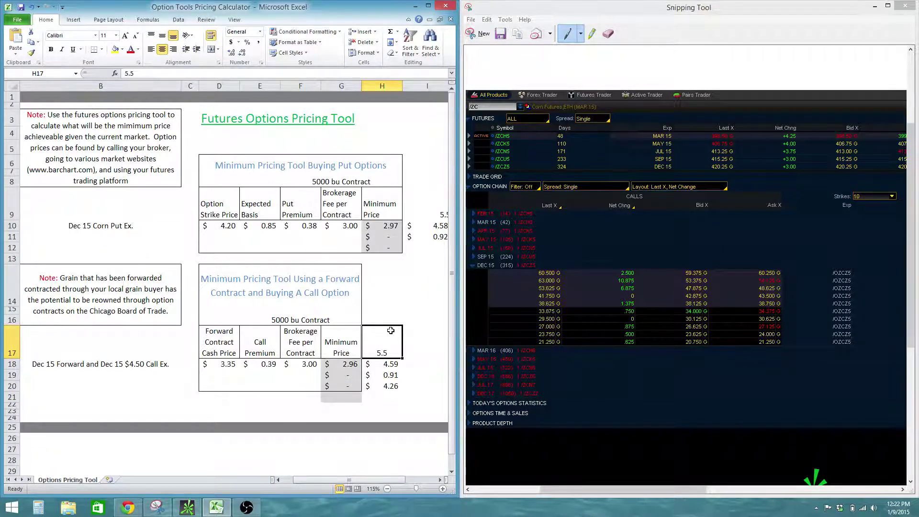
type("7")
key("Return")
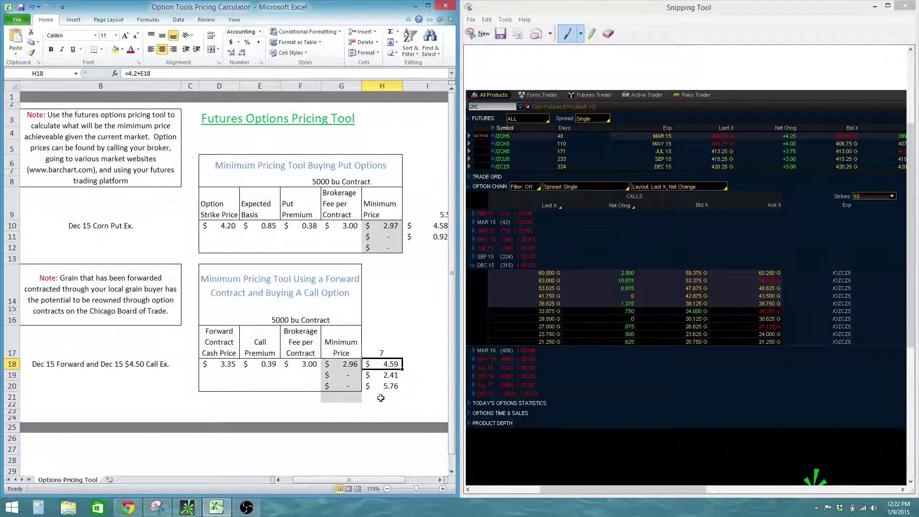
Step: Review the forward row's minimum price formula in G18
left_click(388, 350)
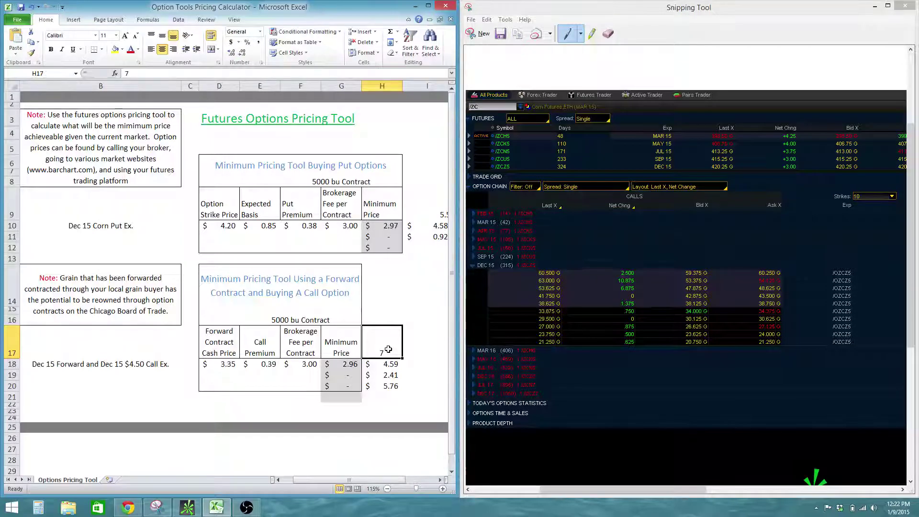
key("Down")
key("Left")
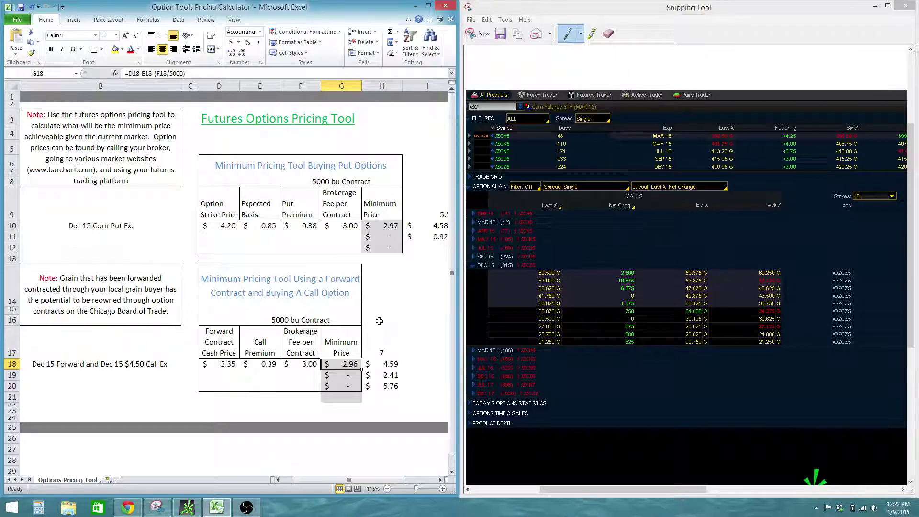
left_click_drag(453, 358, 454, 356)
left_click_drag(393, 480, 392, 481)
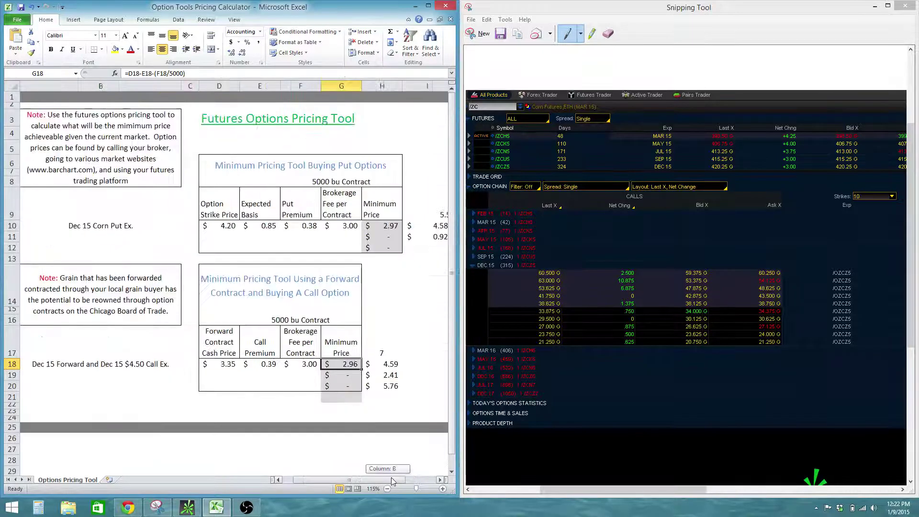
Step: Clear the put row's input cells D10:G10
left_click(232, 227)
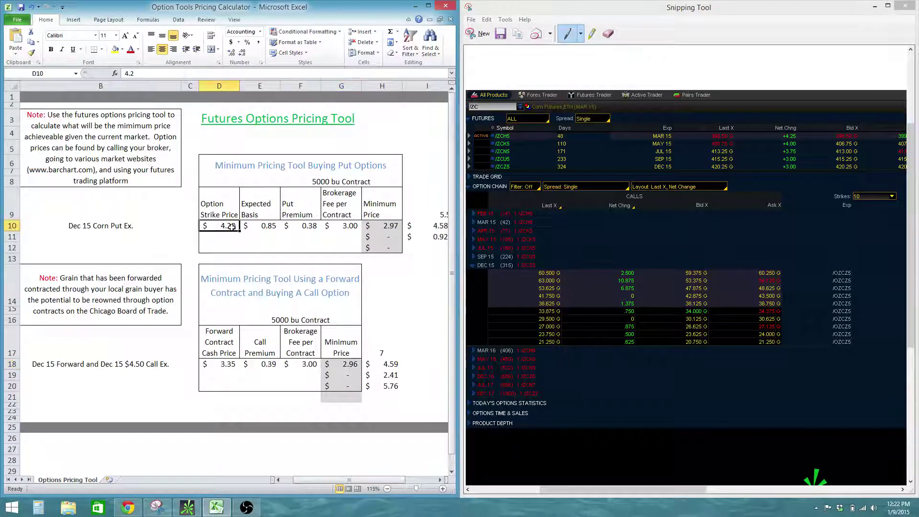
double_click(231, 227)
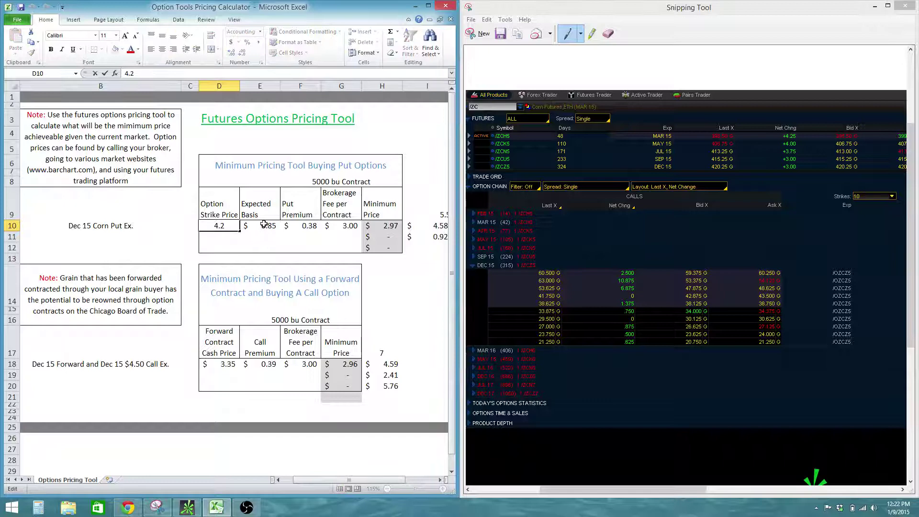
type("`")
key("Return")
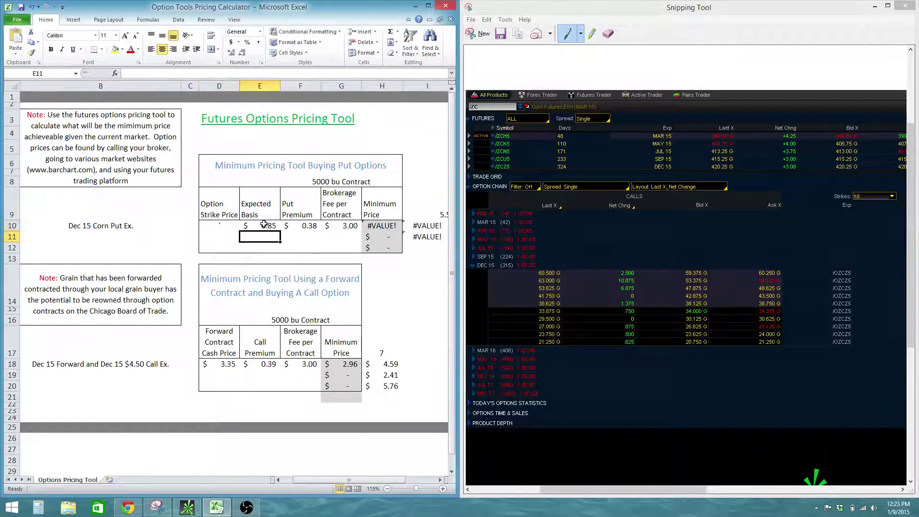
key("Up")
key("shift+Right")
key("shift+Right")
key("shift+Right")
key("Delete")
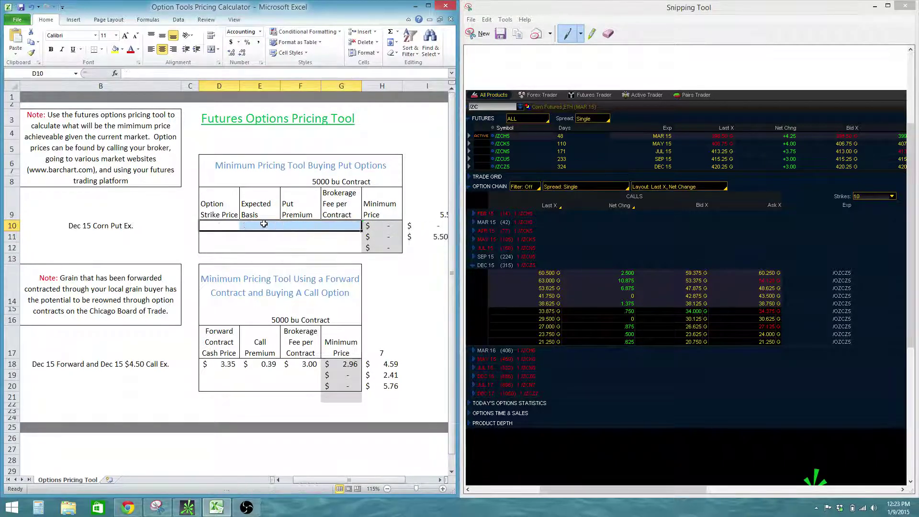
key("Up")
key("Down")
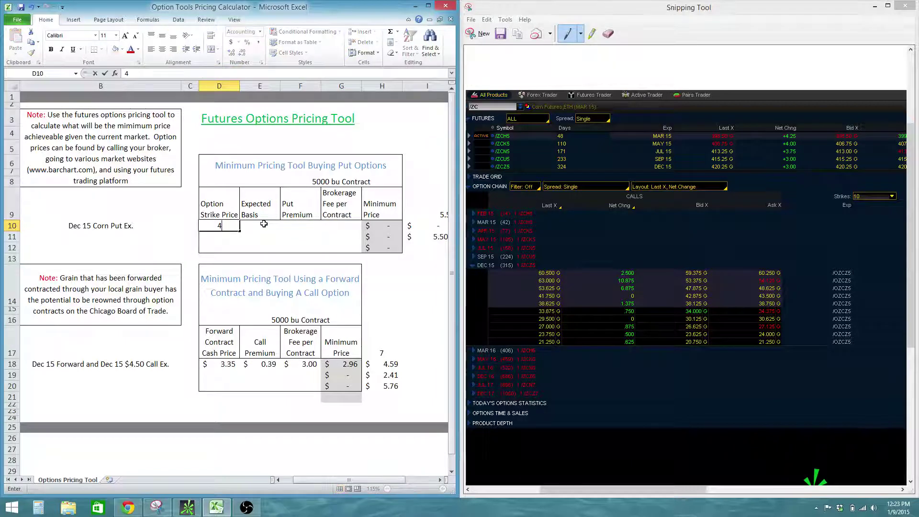
Step: Enter the 4.20 put strike and scroll the option chain capture to the put prices
type("4.20")
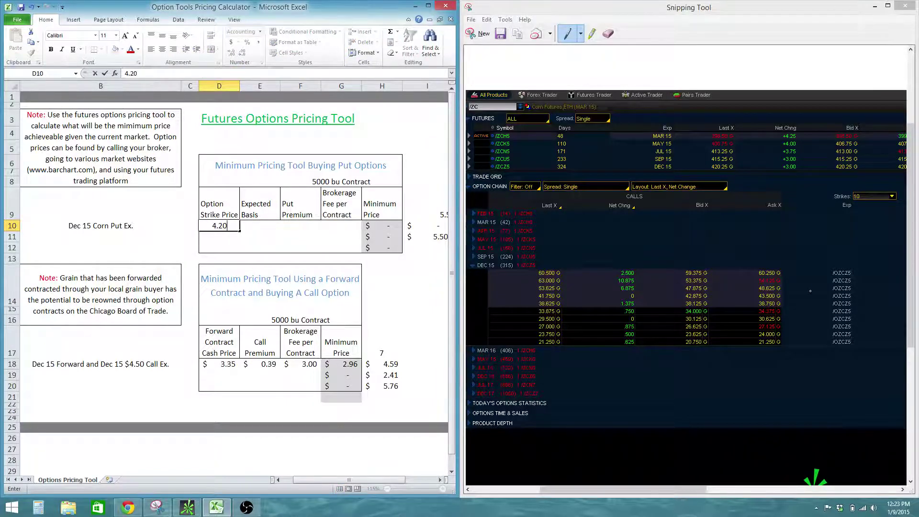
left_click(857, 467)
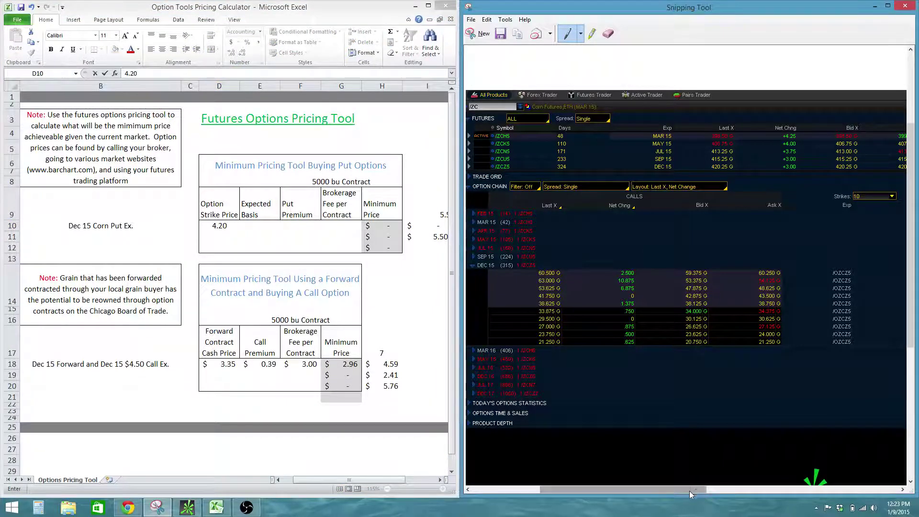
left_click_drag(689, 489, 807, 476)
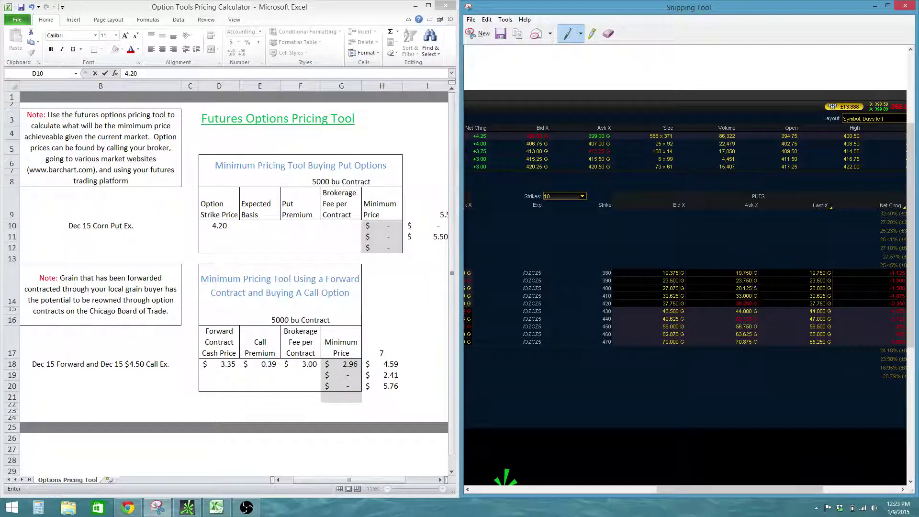
Step: Enter basis .85, put premium .3775 and fee 3, bringing the minimum price to 2.97
left_click(257, 225)
type(".")
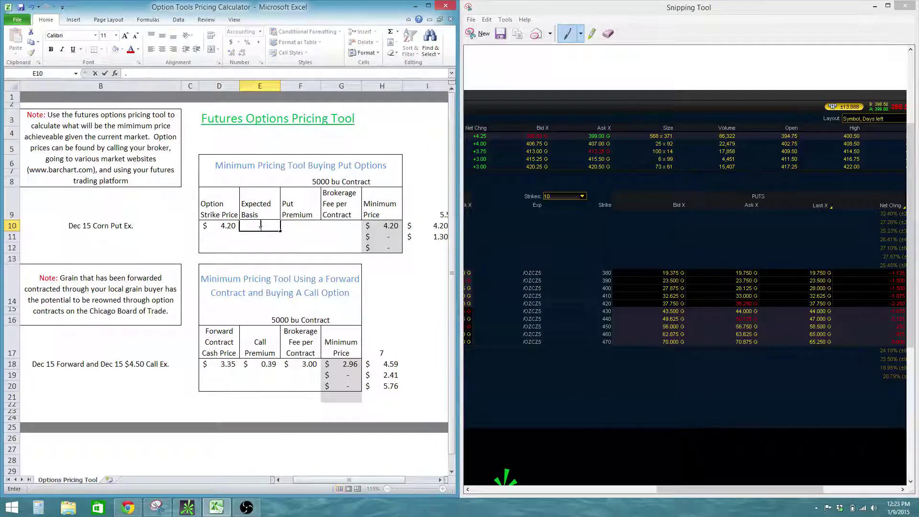
type("85")
key("Tab")
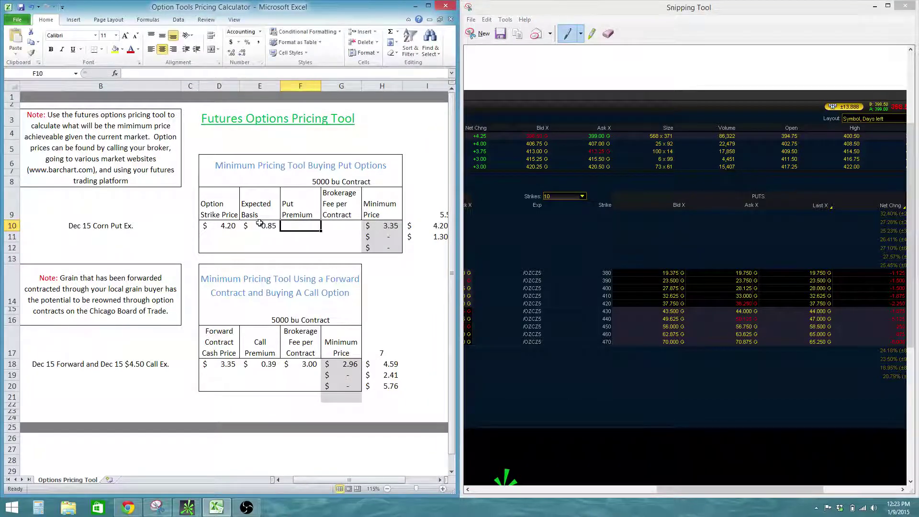
type(".")
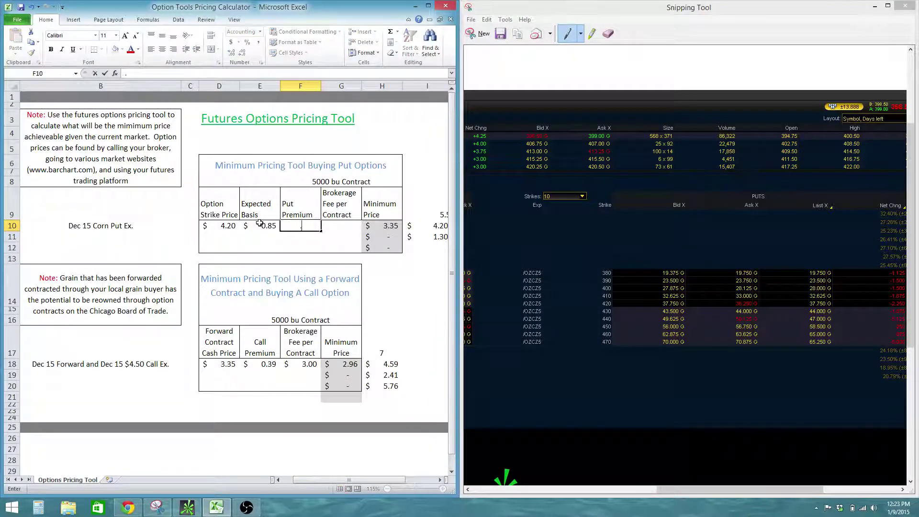
type("3775")
key("Tab")
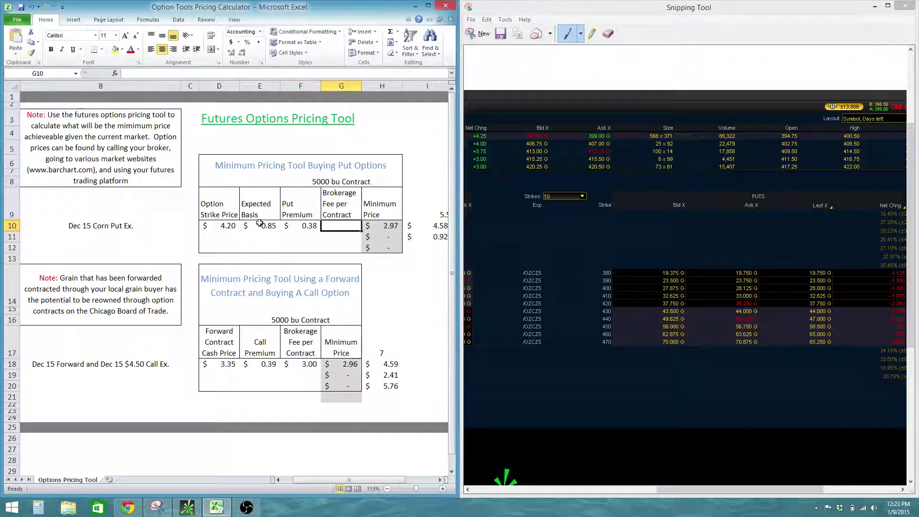
type("3")
key("Tab")
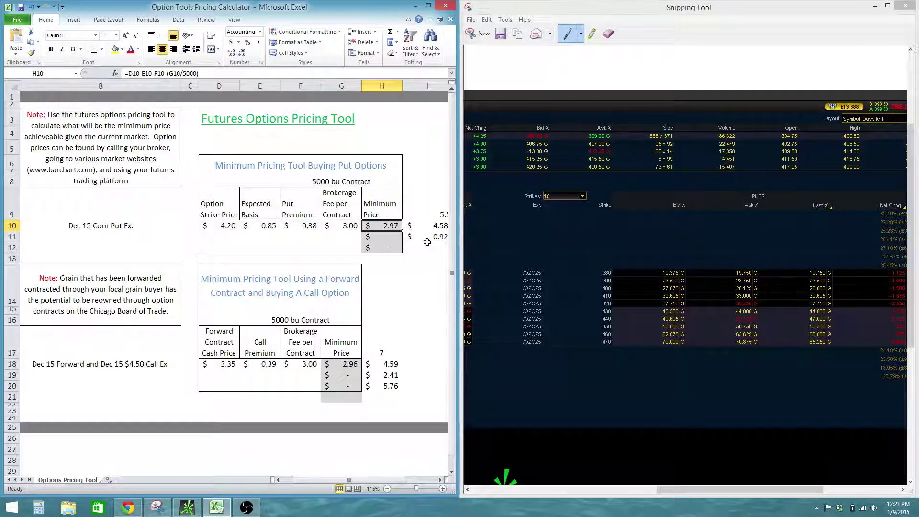
key("Right")
key("Right")
key("Down")
key("F2")
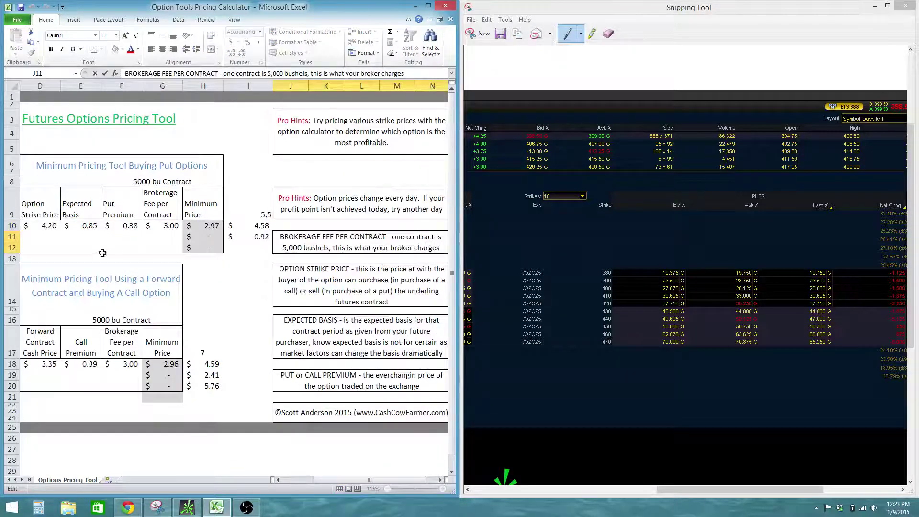
key("Left")
key("Left")
key("Left")
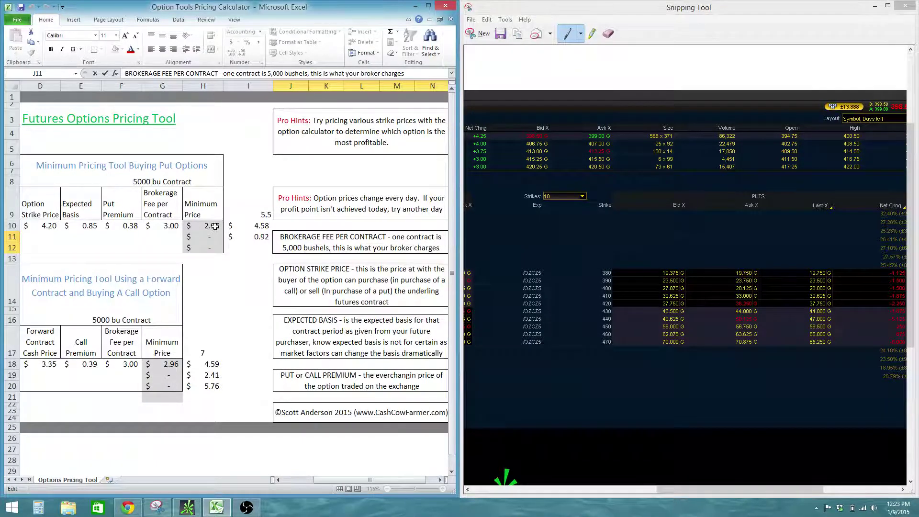
left_click(263, 226)
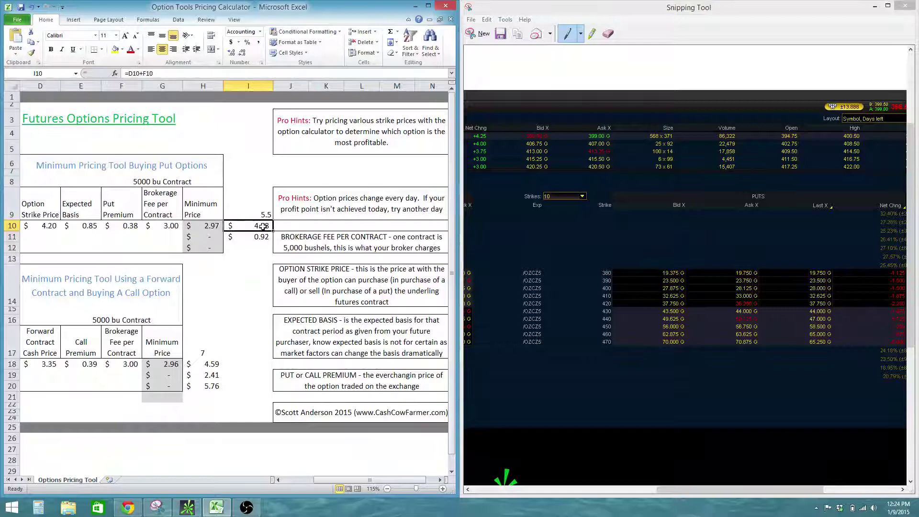